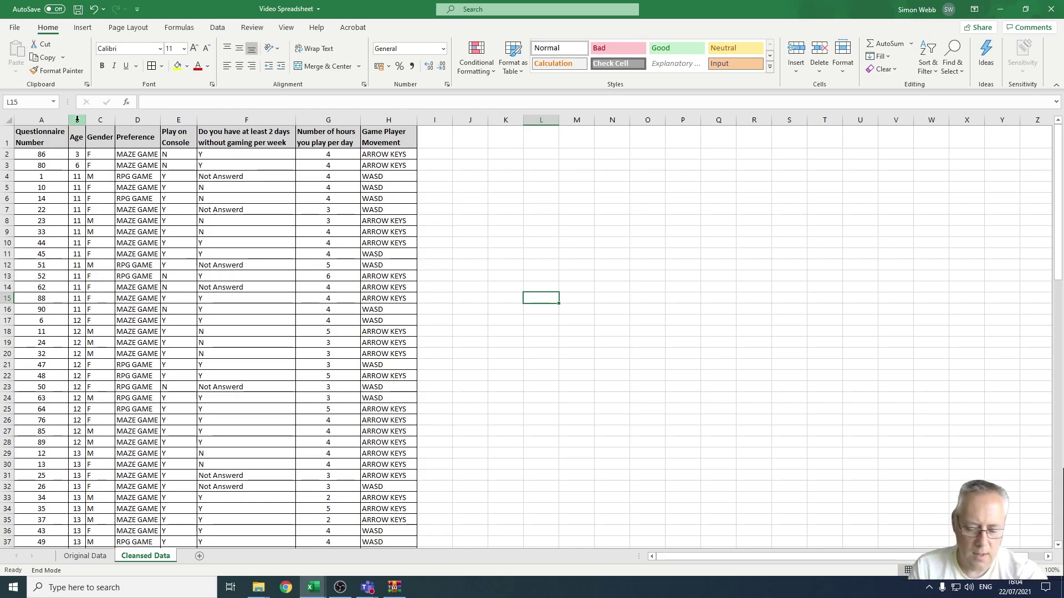
Select the whole of column B and name it 'Age' in the Name Box.
click(77, 119)
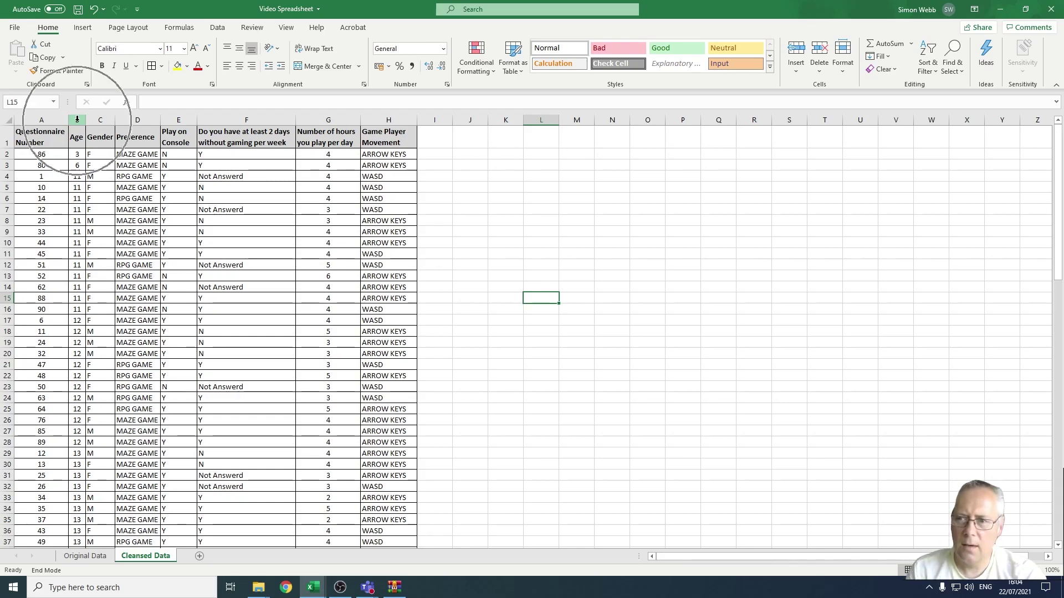
click(77, 119)
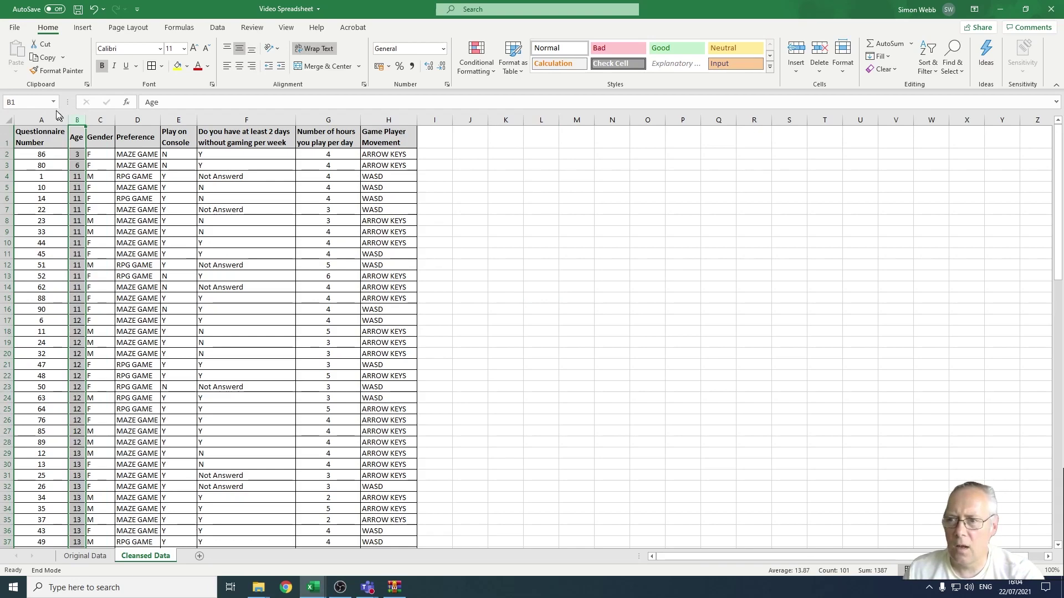
click(19, 102)
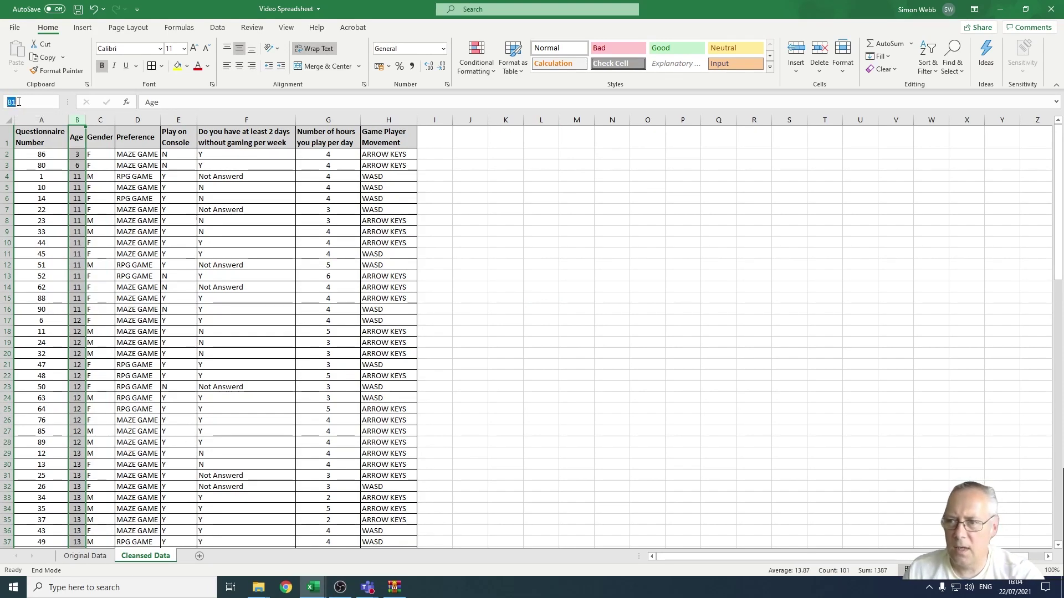
text(A)
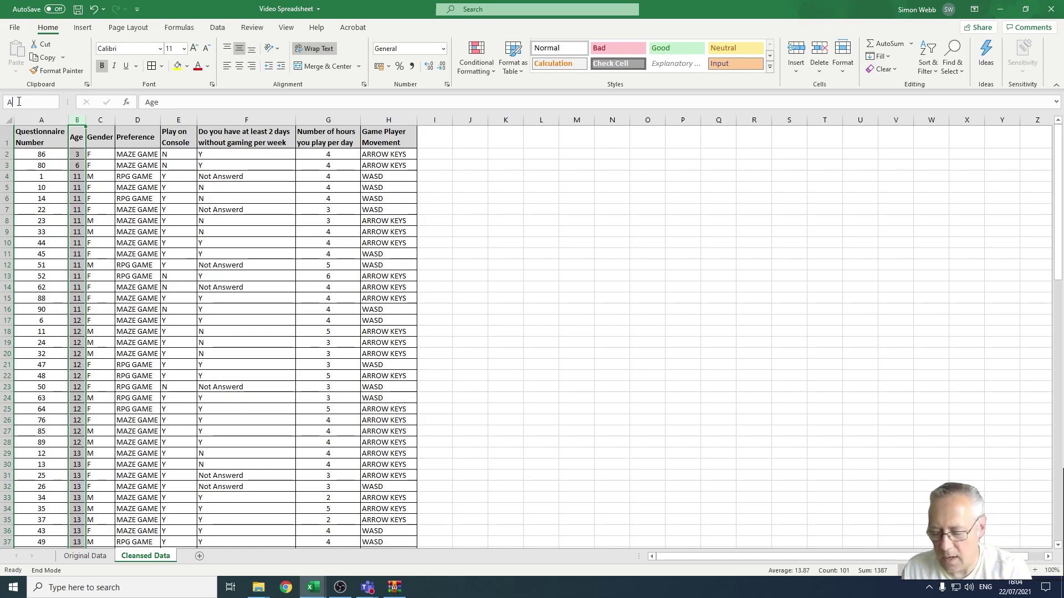
text(ge)
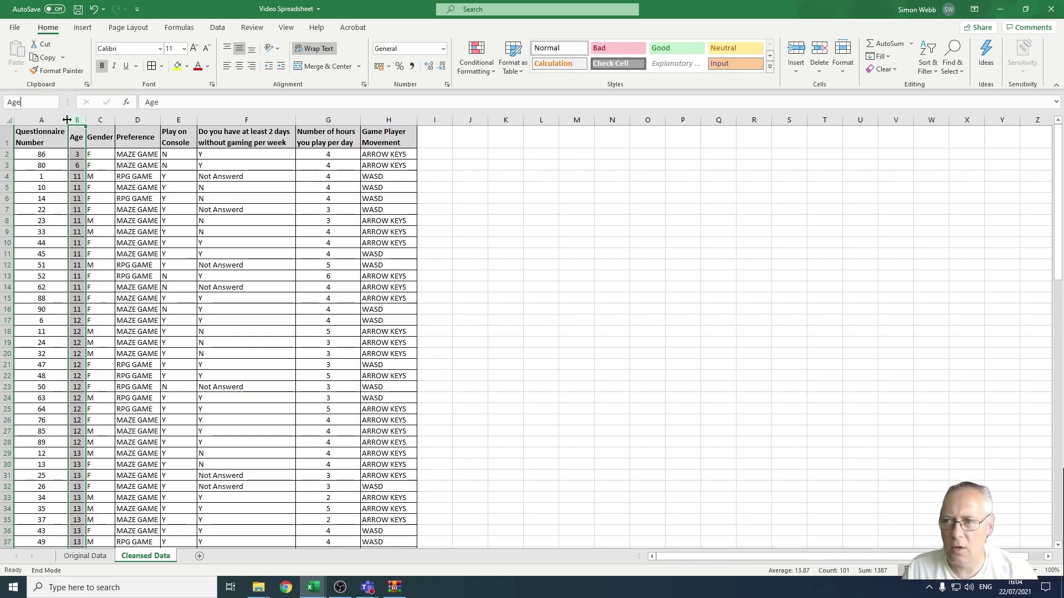
key(Return)
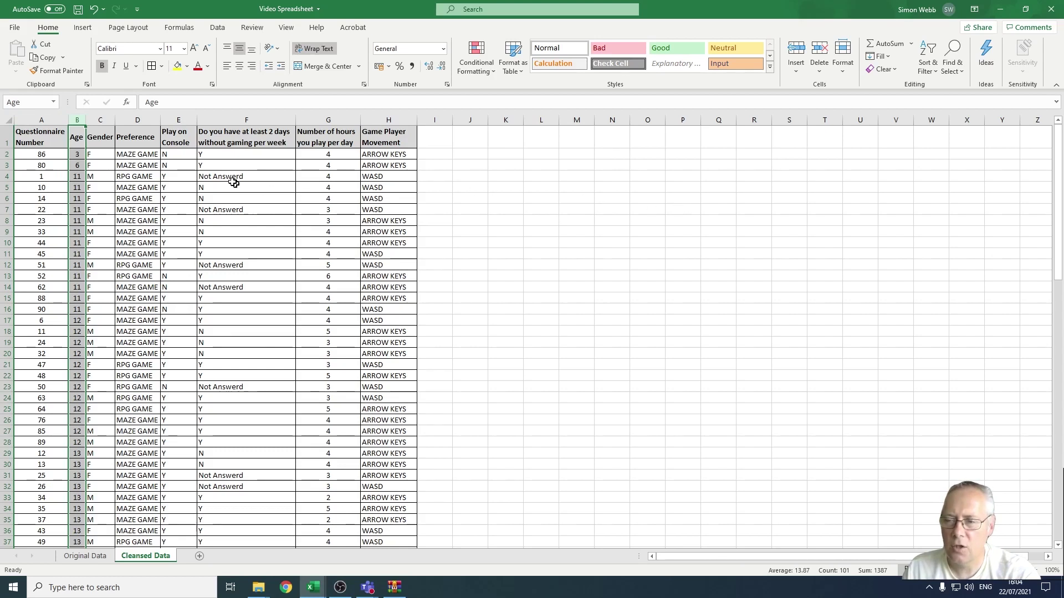
click(101, 121)
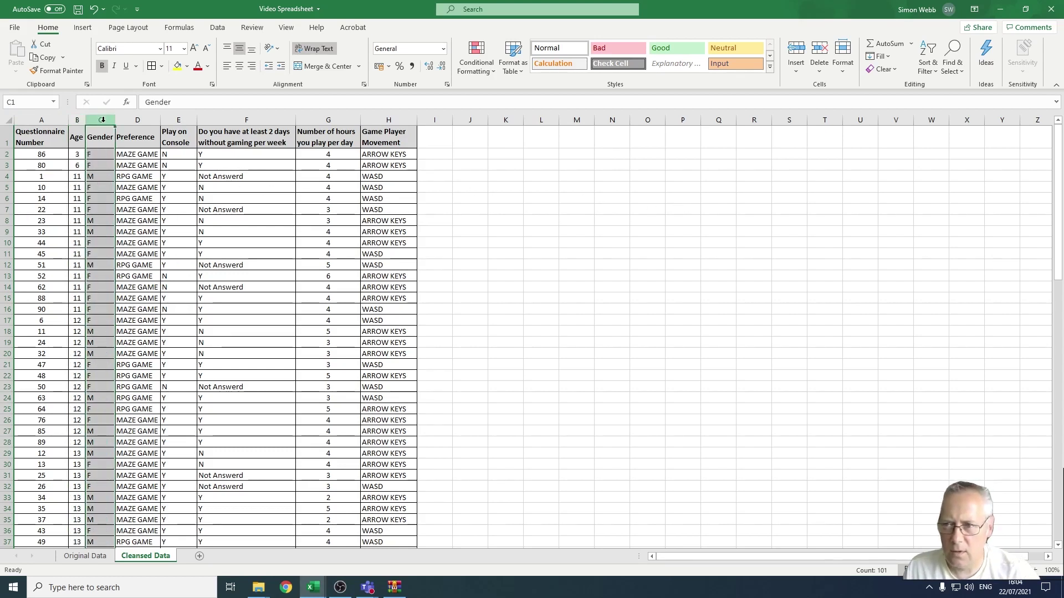
Name the selected column C 'Gender' in the Name Box.
click(27, 100)
text(Gender)
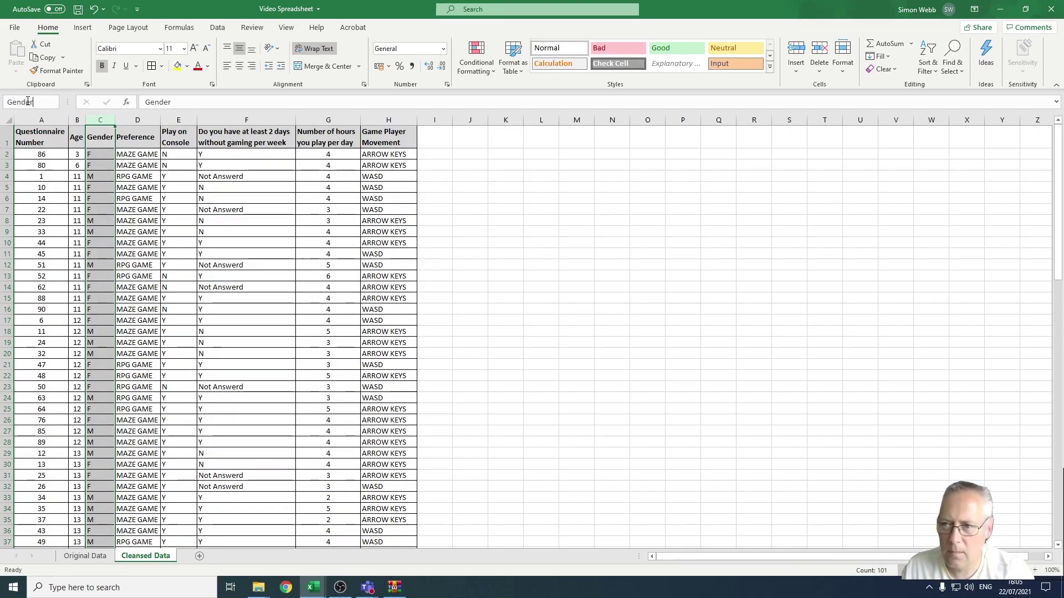
key(Return)
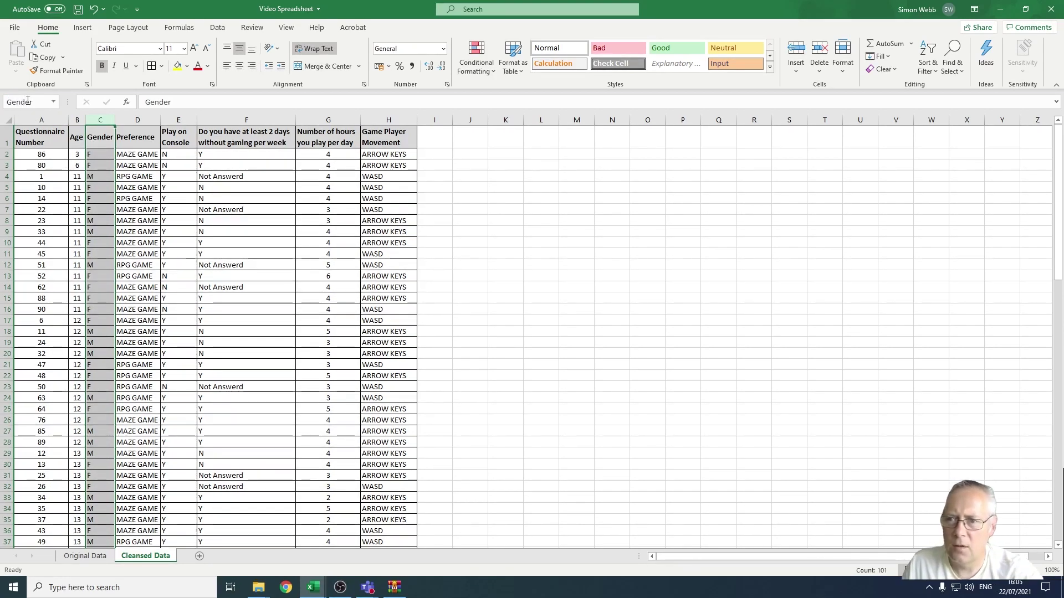